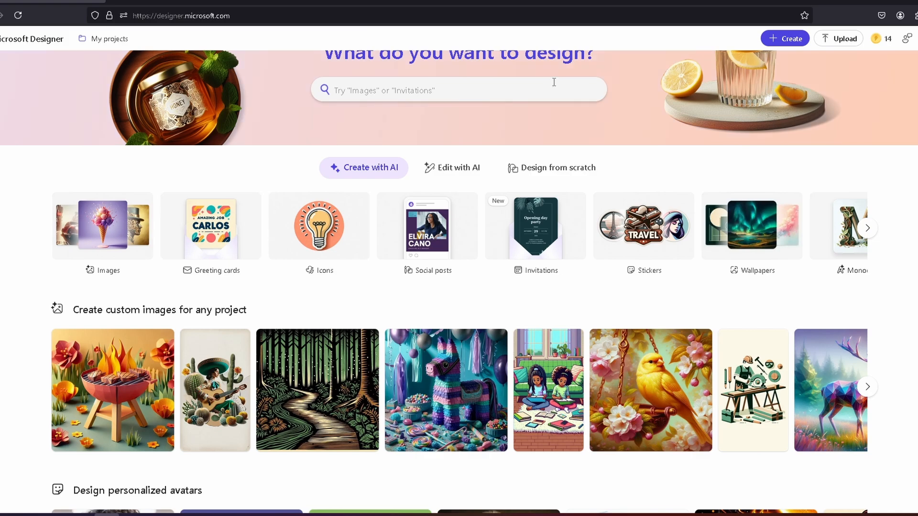
{"action": "scroll", "coordinate": [64, 118], "scroll_direction": "up", "scroll_amount": 2}
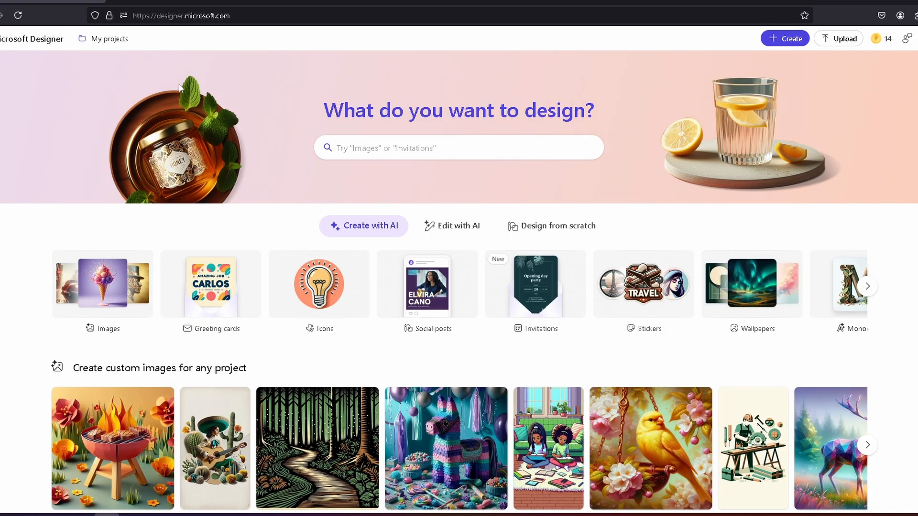
{"action": "left_click", "coordinate": [158, 18]}
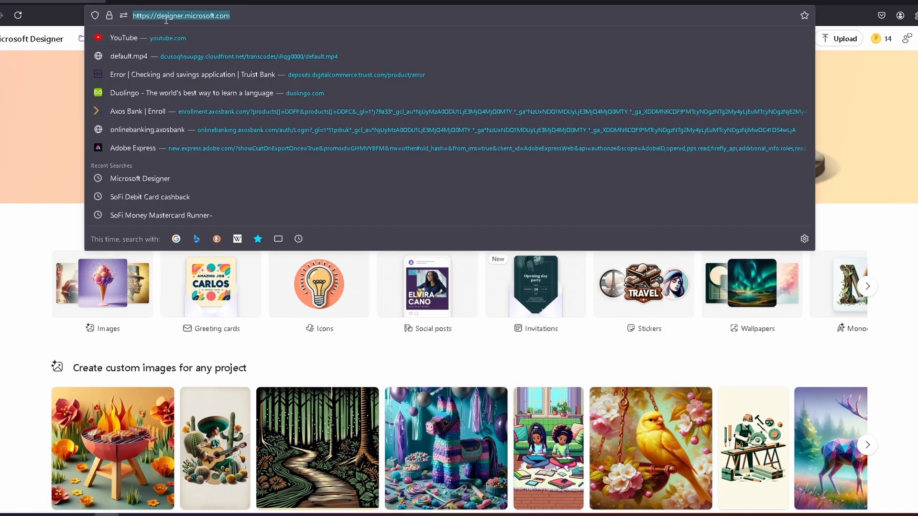
{"action": "left_click", "coordinate": [58, 84]}
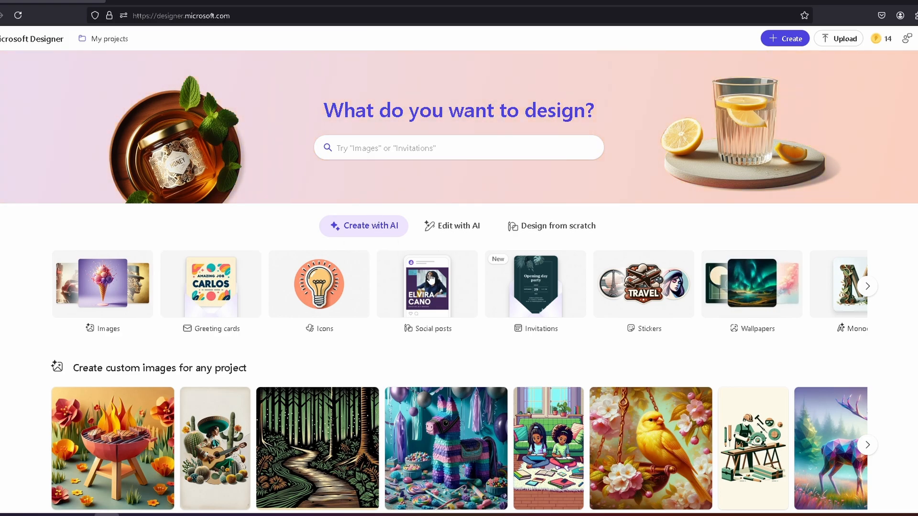
- Generate two batches of AI icons from the description "Guy - Professional helper for computers and phones, orange and white colors."
{"action": "left_click", "coordinate": [319, 284]}
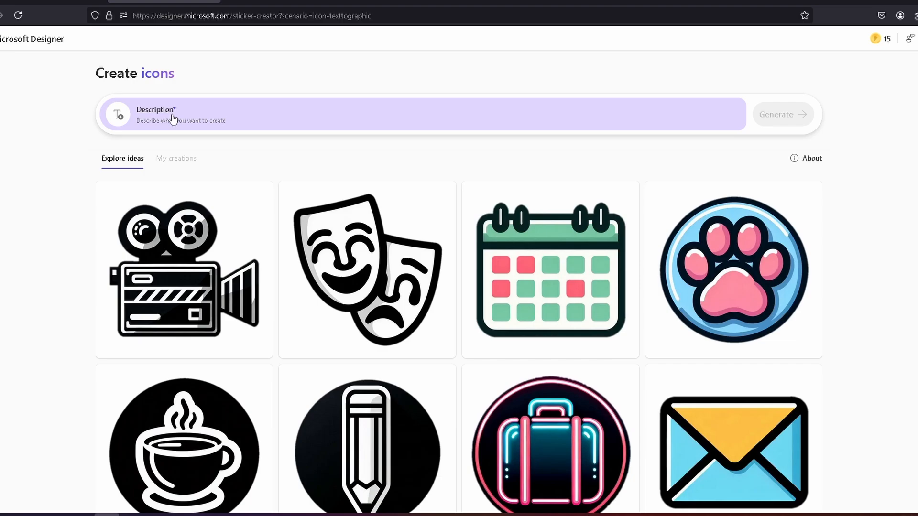
{"action": "left_click", "coordinate": [211, 124]}
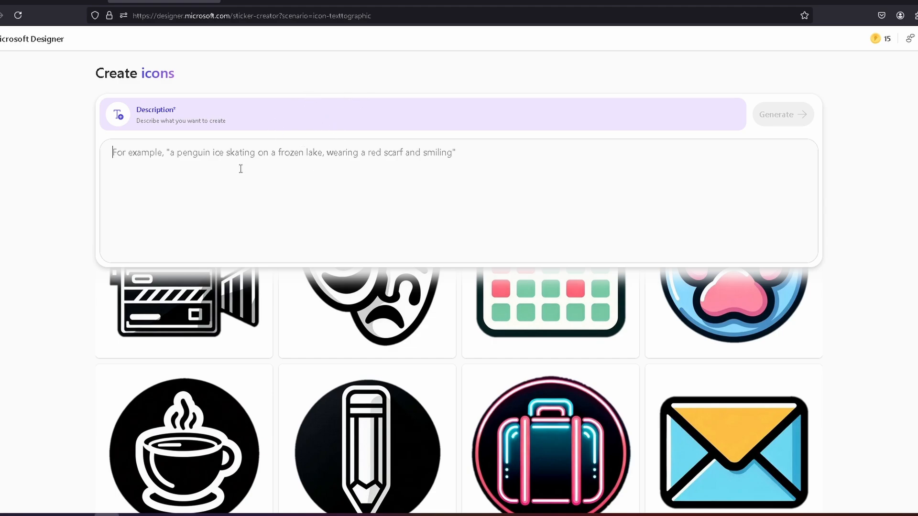
{"action": "type", "text": "Guy - Professional helper for computers and phones, orange and white colors."}
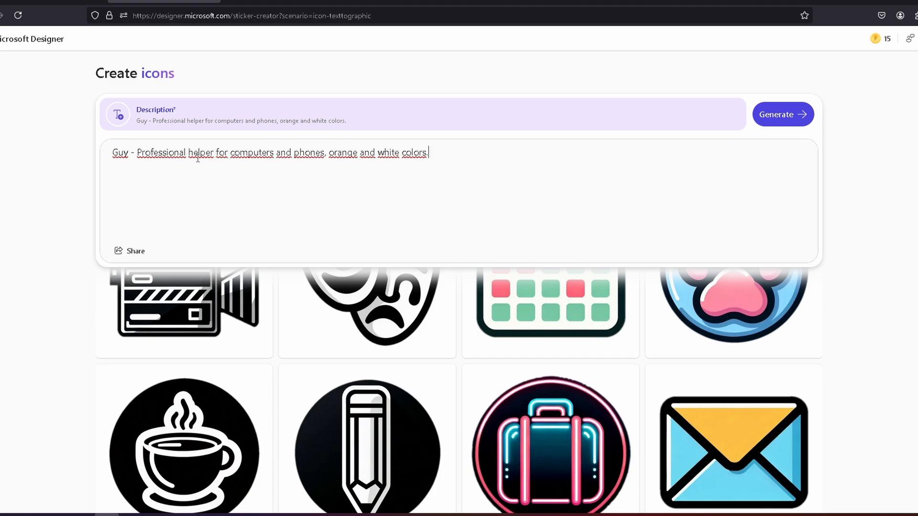
{"action": "left_click", "coordinate": [773, 120]}
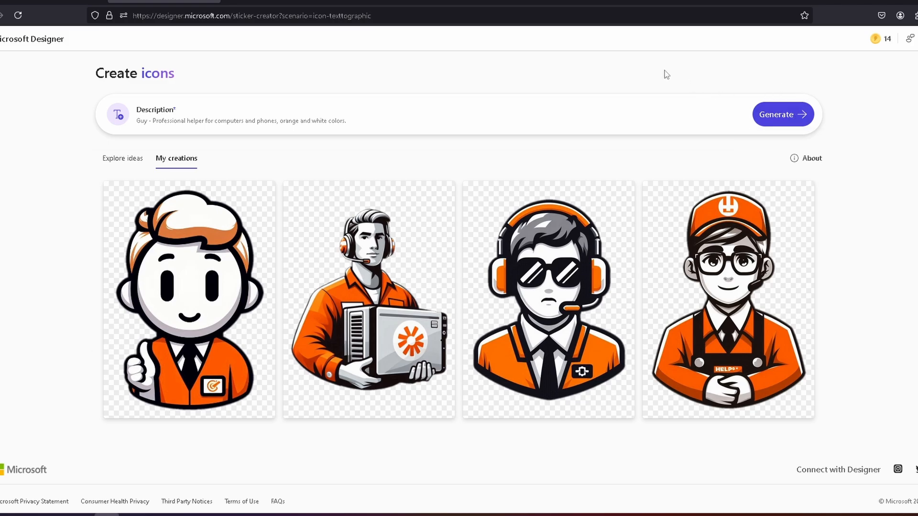
{"action": "mouse_move", "coordinate": [881, 41]}
{"action": "left_click", "coordinate": [783, 115]}
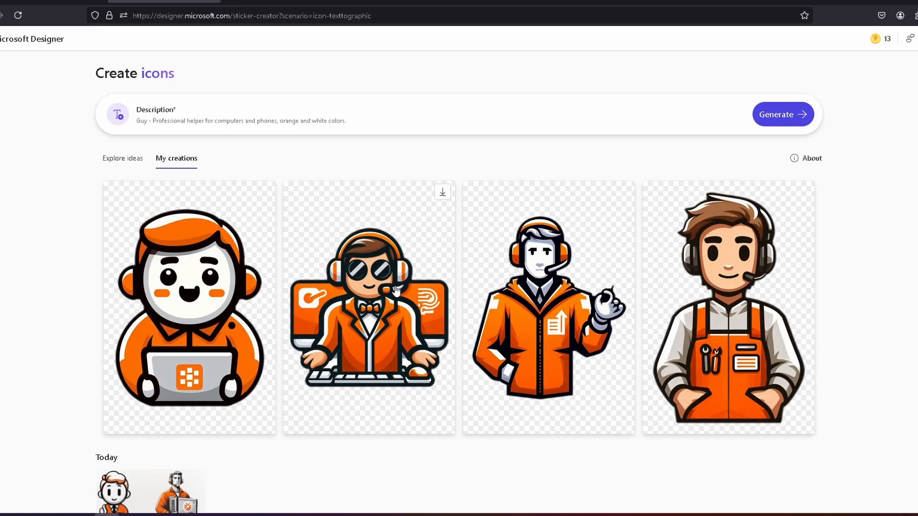
- Download the generated icon of the man with sunglasses, headset and bow tie sitting in front of two orange monitors
{"action": "left_click", "coordinate": [366, 259]}
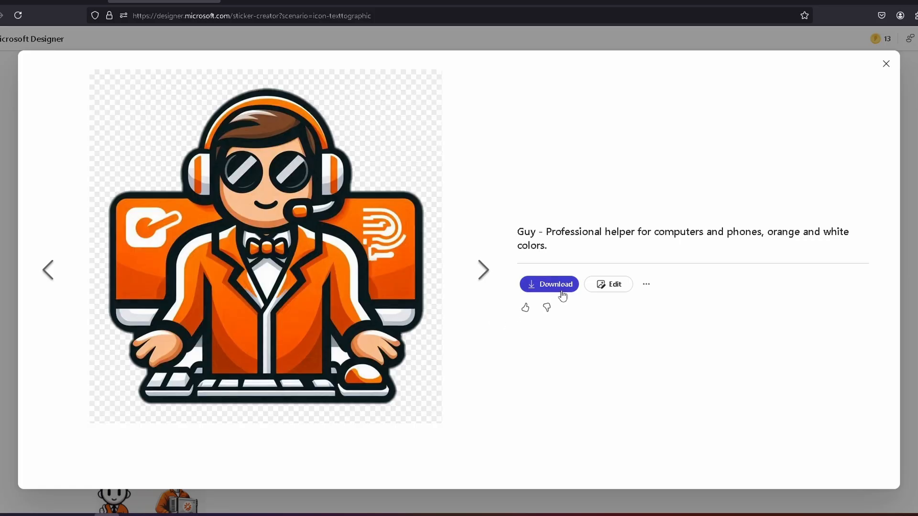
{"action": "left_click", "coordinate": [539, 287]}
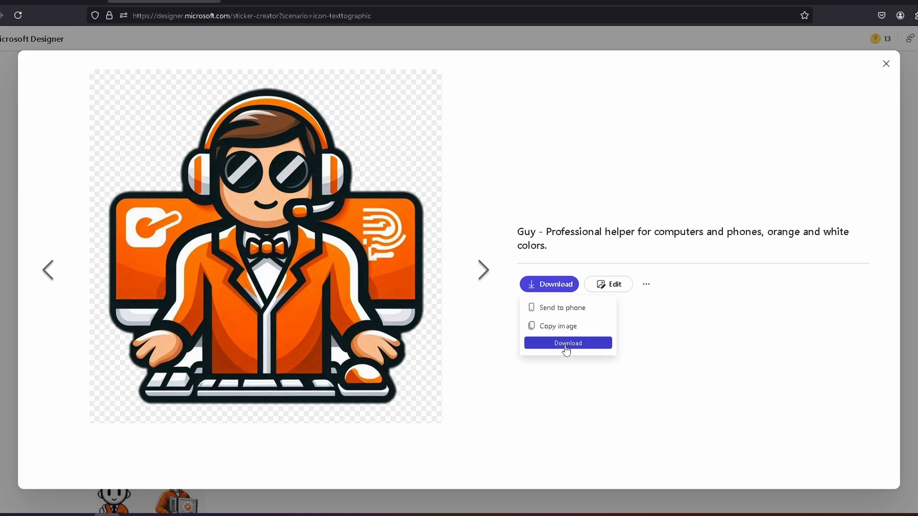
{"action": "left_click", "coordinate": [567, 345]}
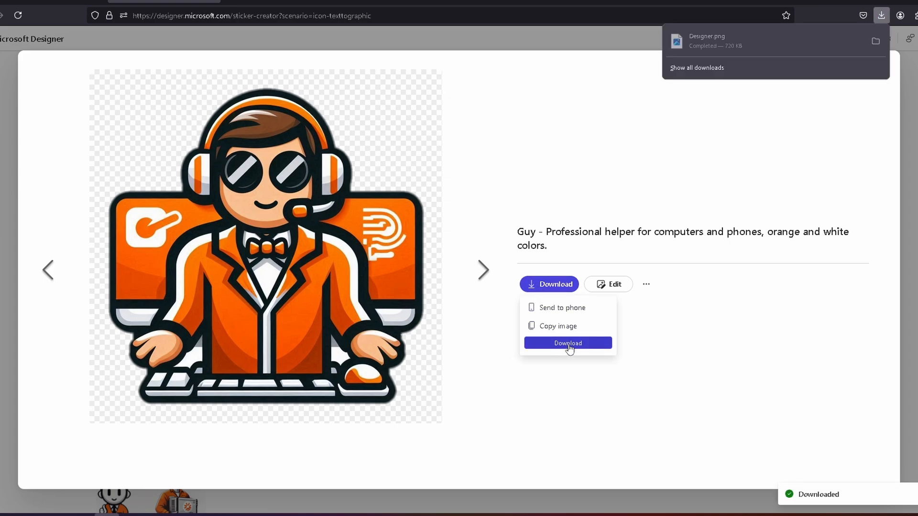
{"action": "left_click", "coordinate": [579, 369]}
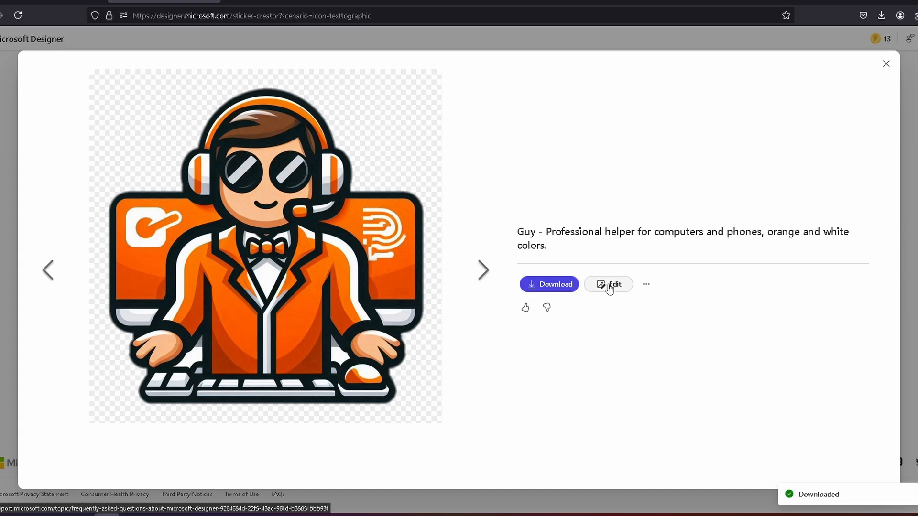
- Open the sunglasses icon for editing and set its brightness to 20 and contrast to 13
{"action": "left_click", "coordinate": [609, 286]}
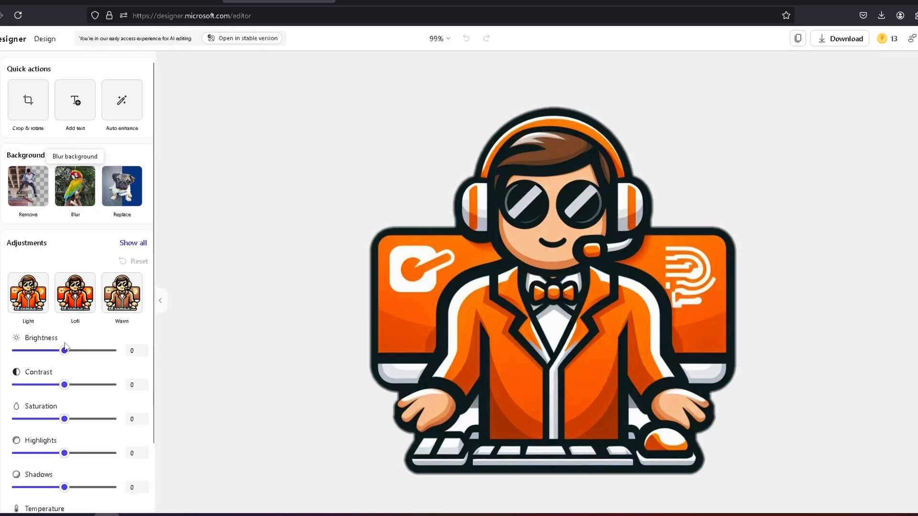
{"action": "left_click_drag", "start_coordinate": [64, 351], "coordinate": [75, 351]}
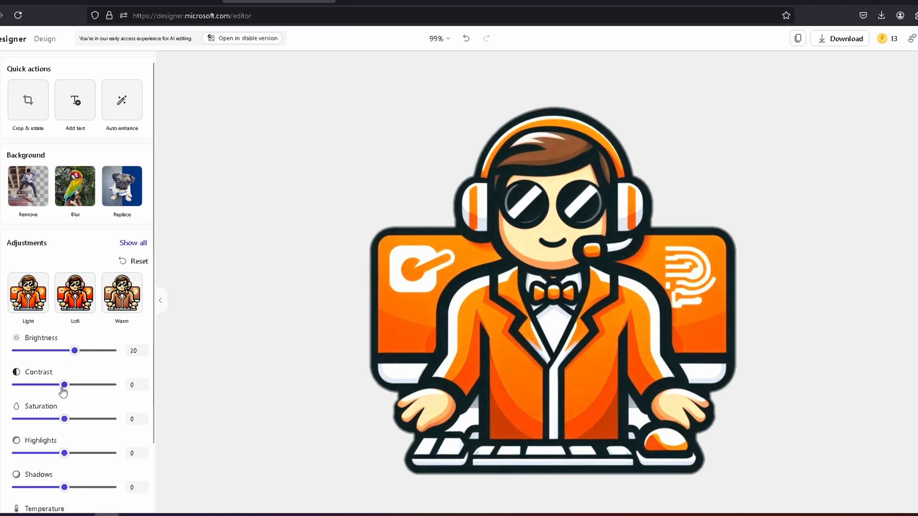
{"action": "mouse_move", "coordinate": [64, 385]}
{"action": "left_mouse_down"}
{"action": "mouse_move", "coordinate": [85, 383]}
{"action": "mouse_move", "coordinate": [71, 385]}
{"action": "left_mouse_up"}
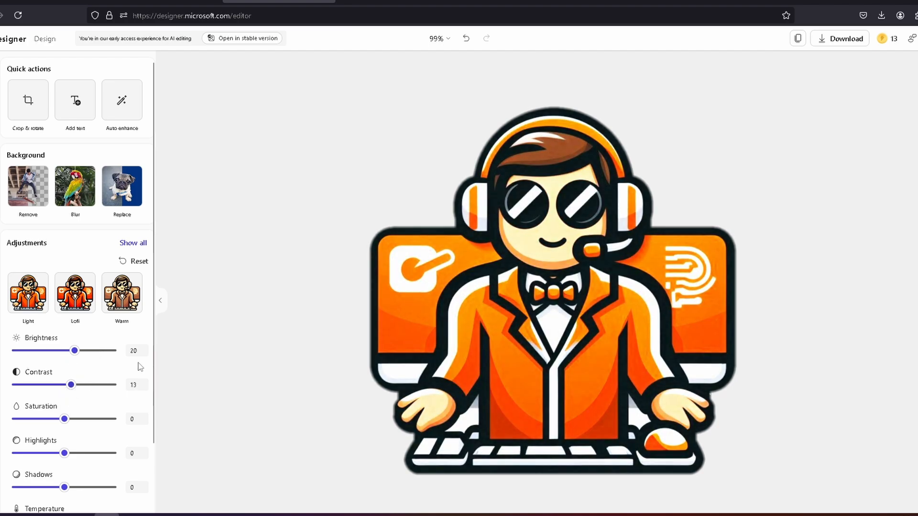
{"action": "scroll", "coordinate": [133, 335], "scroll_direction": "down", "scroll_amount": 3}
{"action": "scroll", "coordinate": [136, 330], "scroll_direction": "up", "scroll_amount": 3}
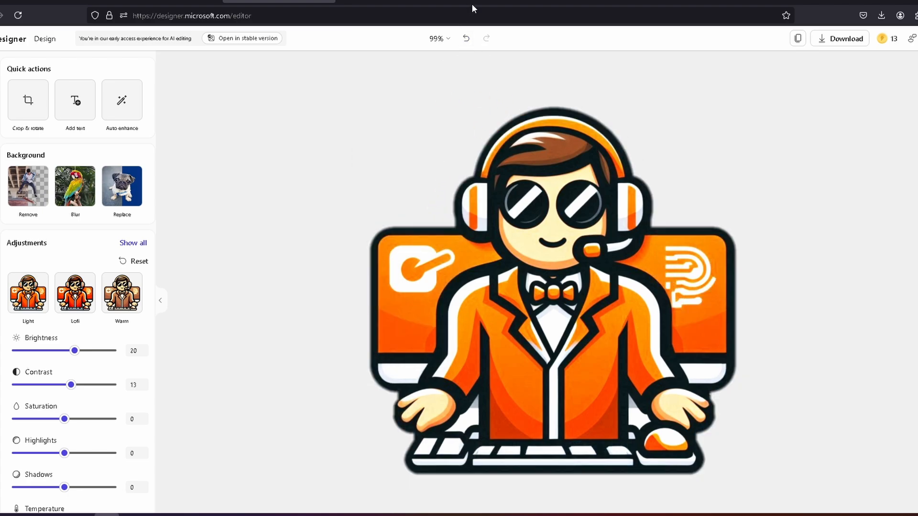
- Switch to the blank logo design in Canva and upload the downloaded icon image
{"action": "mouse_move", "coordinate": [471, 4]}
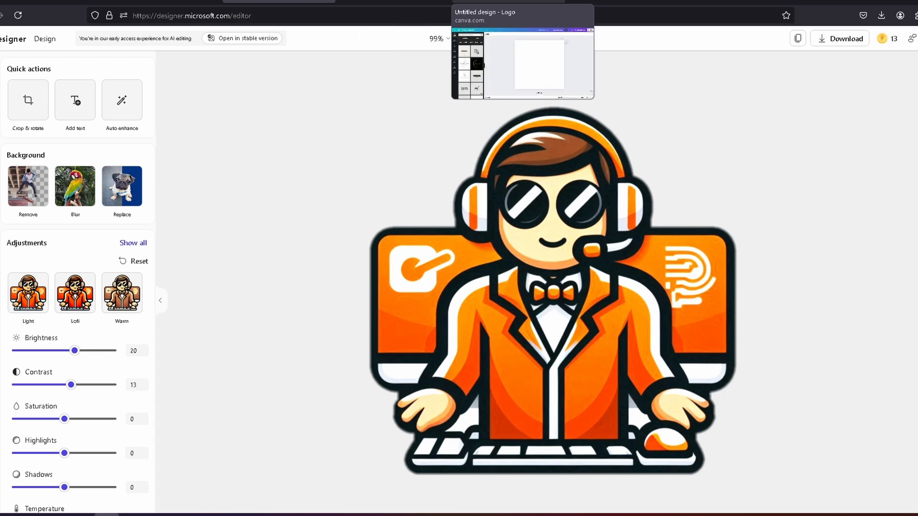
{"action": "left_click", "coordinate": [472, 4]}
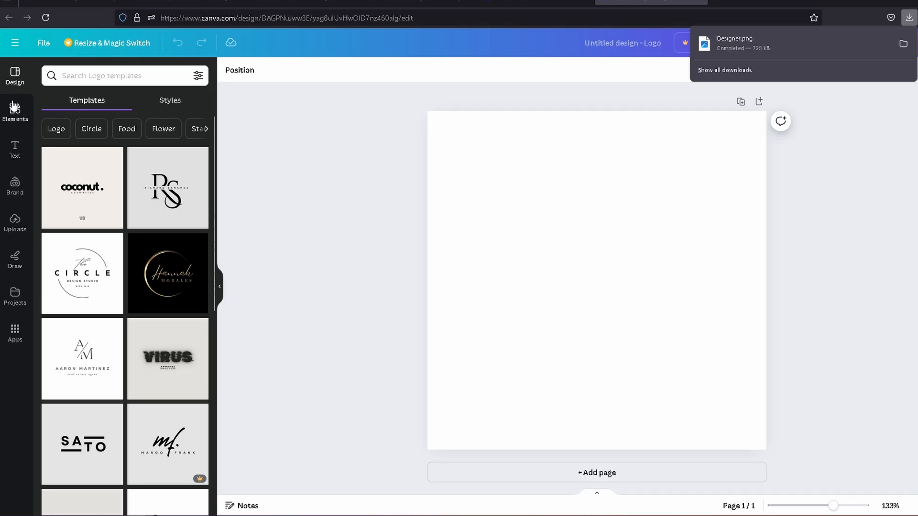
{"action": "left_click", "coordinate": [14, 233]}
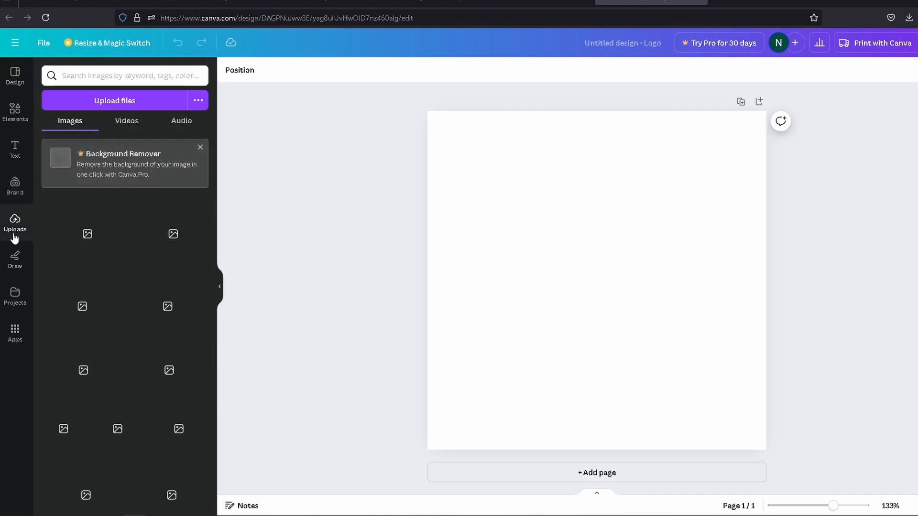
{"action": "left_click", "coordinate": [134, 101]}
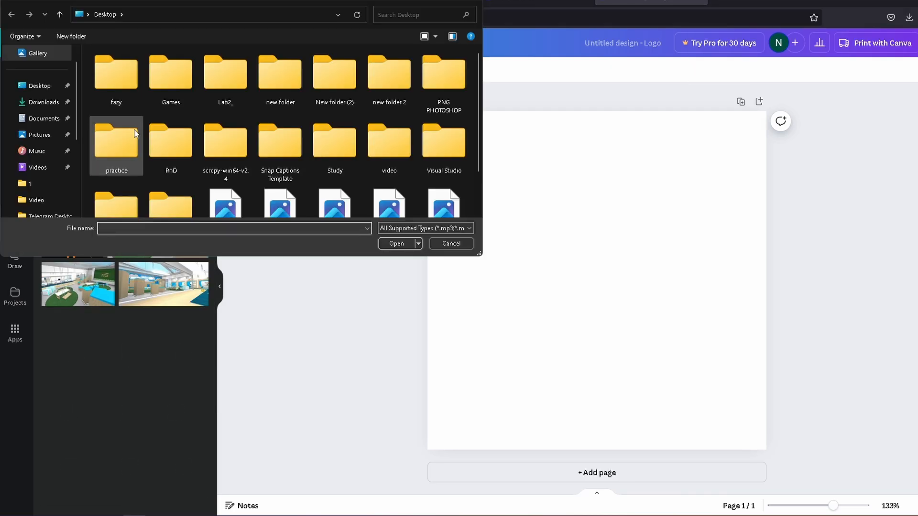
{"action": "scroll", "coordinate": [177, 121], "scroll_direction": "down", "scroll_amount": 1}
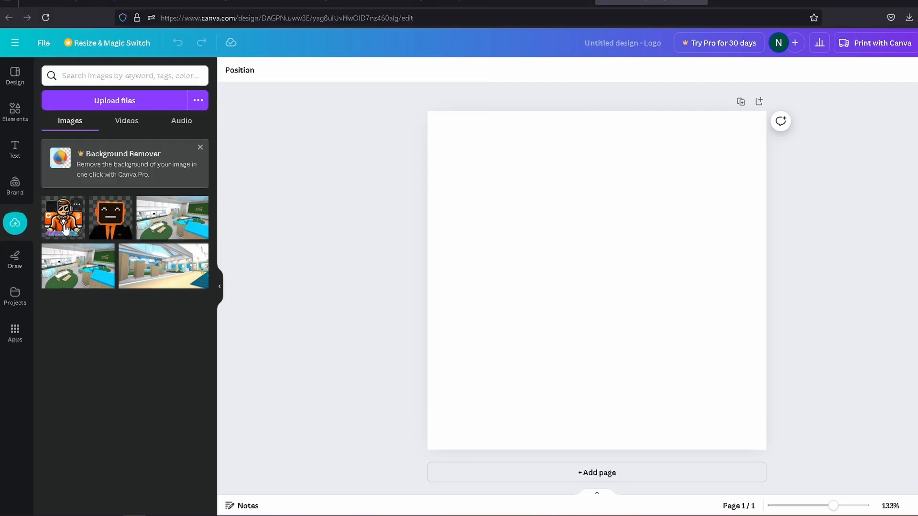
- Place the uploaded sunglasses character on the blank page and scale it to fill the whole page
{"action": "left_click_drag", "start_coordinate": [60, 236], "coordinate": [552, 221]}
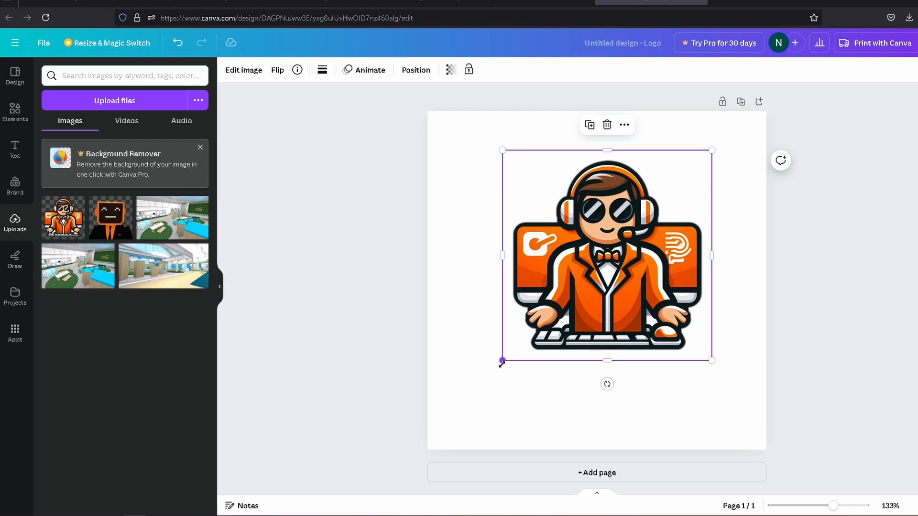
{"action": "left_click_drag", "start_coordinate": [502, 362], "coordinate": [387, 453]}
{"action": "left_click_drag", "start_coordinate": [578, 359], "coordinate": [618, 346]}
{"action": "left_click_drag", "start_coordinate": [752, 136], "coordinate": [770, 121]}
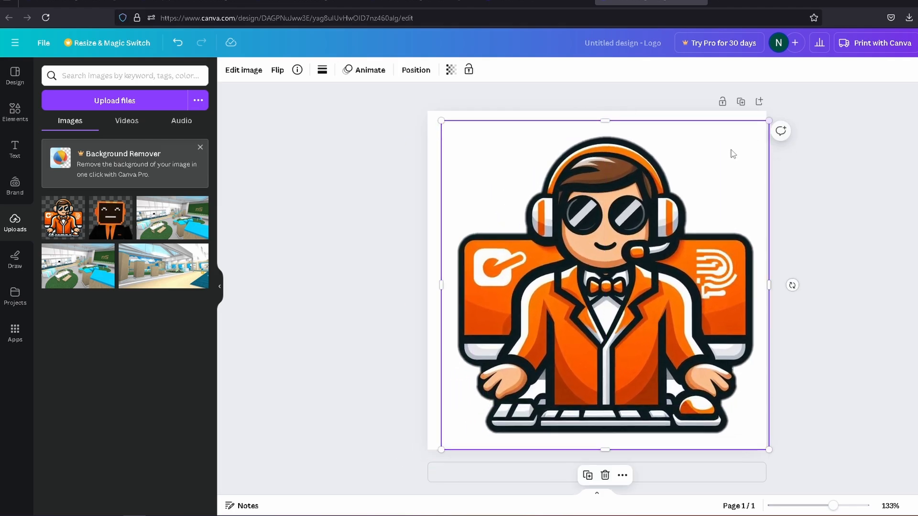
{"action": "left_click_drag", "start_coordinate": [732, 152], "coordinate": [716, 151]}
{"action": "left_click_drag", "start_coordinate": [757, 123], "coordinate": [767, 113]}
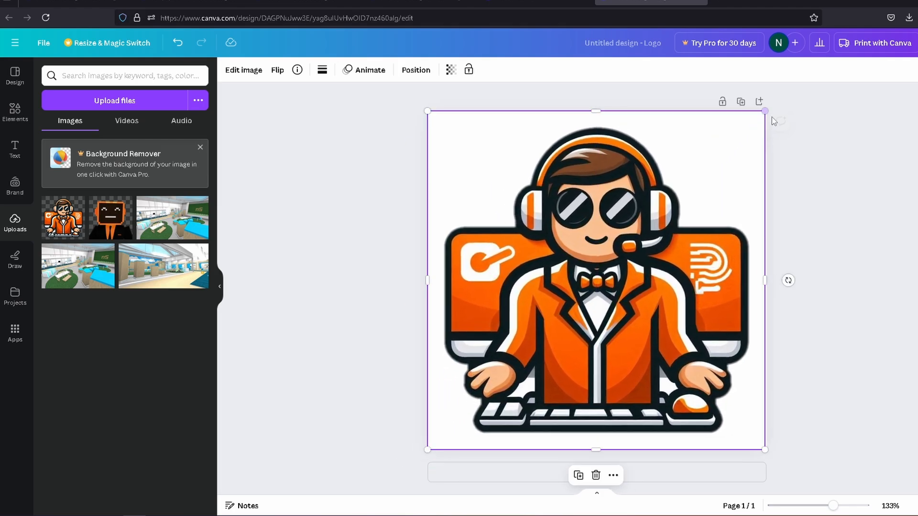
{"action": "left_click", "coordinate": [784, 185]}
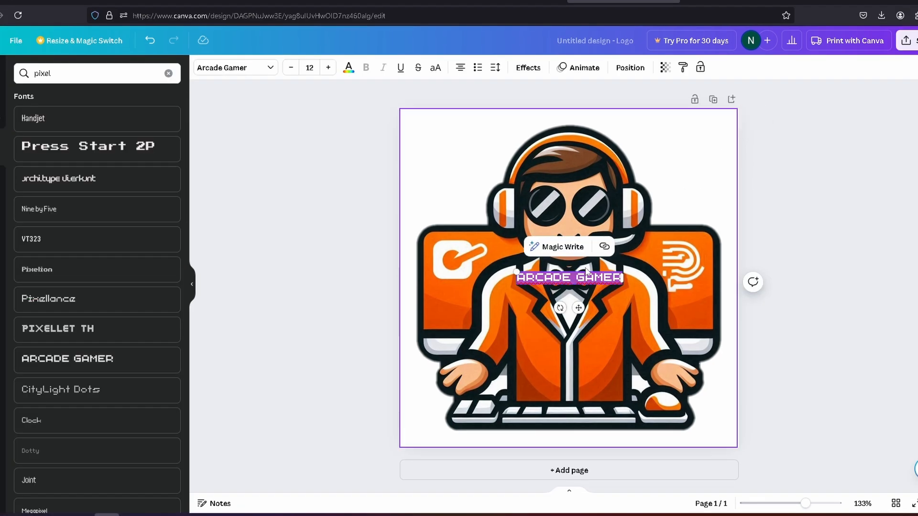
- Replace the Arcade Gamer text with "PRO HELPER" and enlarge the white lettering to size 37.3 across the character's chest
{"action": "type", "text": "PAT MBL"}
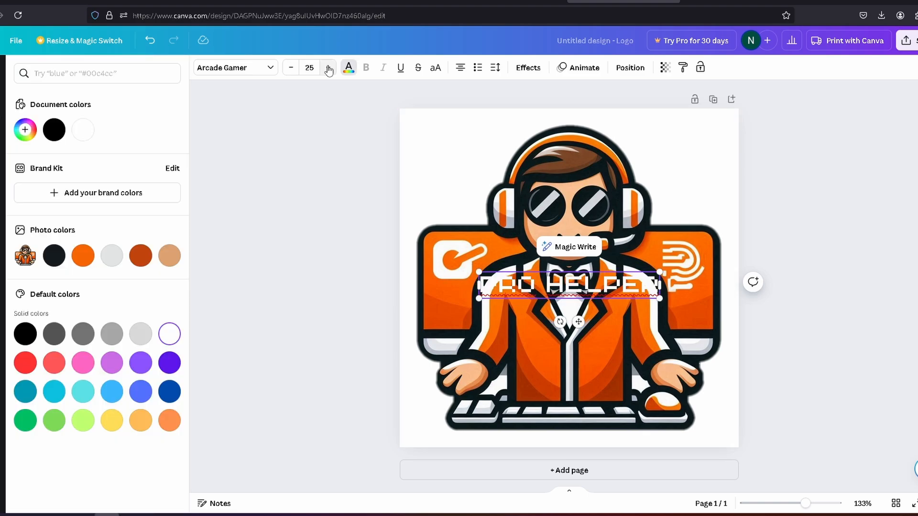
{"action": "left_click", "coordinate": [327, 67]}
{"action": "left_click", "coordinate": [327, 67]}
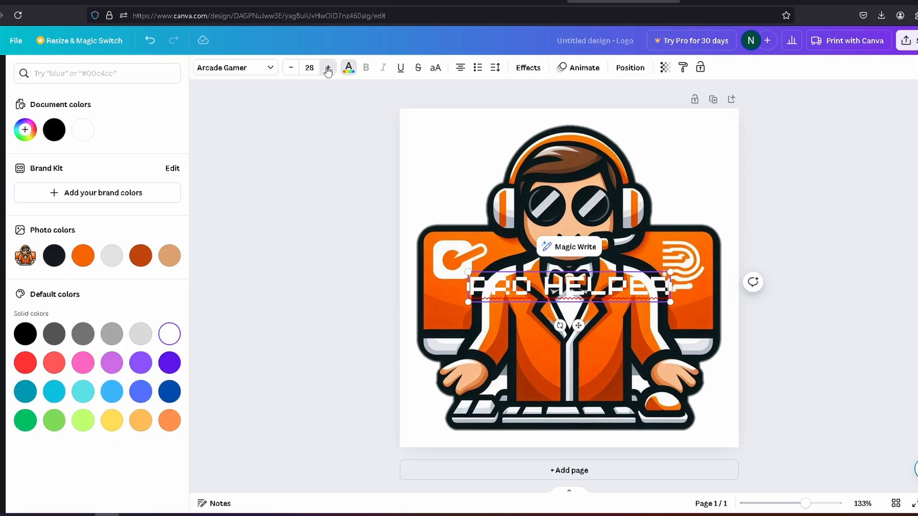
{"action": "left_click", "coordinate": [327, 67]}
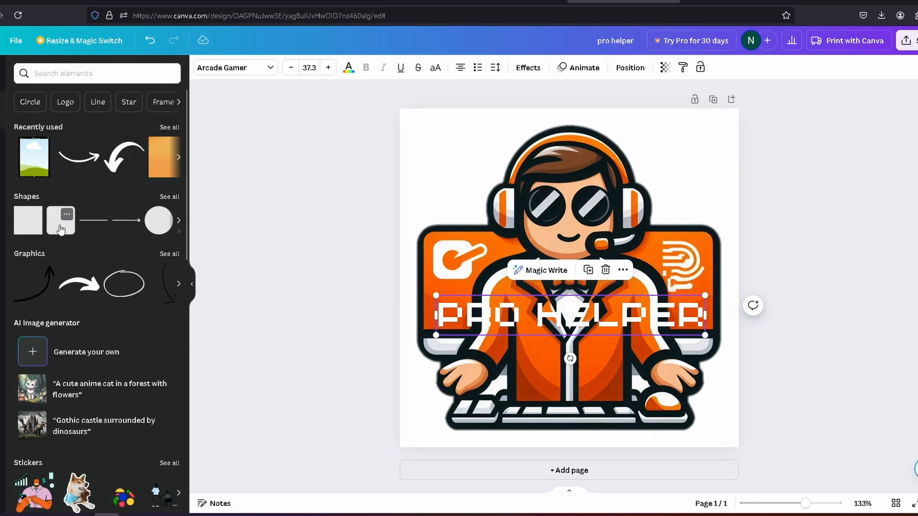
- Add a black rounded rectangle behind the "PRO HELPER" text and make it semi-transparent
{"action": "left_click", "coordinate": [57, 227]}
{"action": "left_click", "coordinate": [253, 67]}
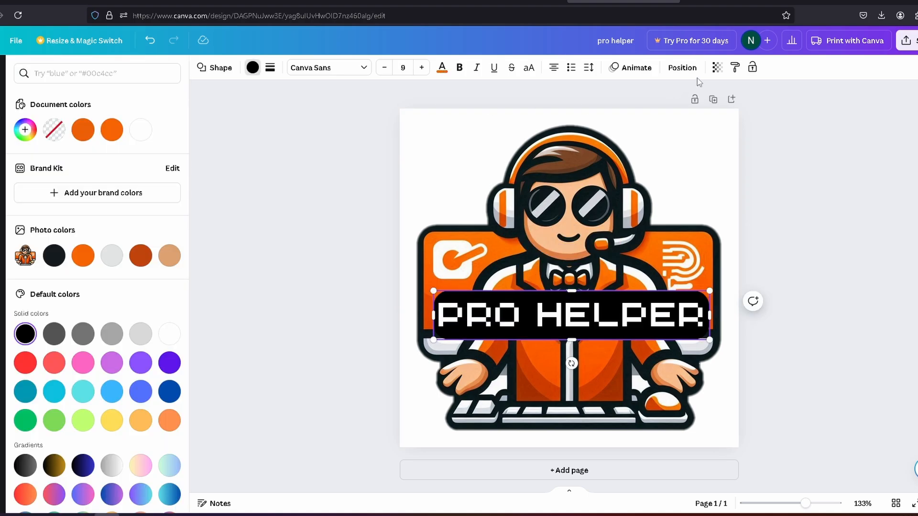
{"action": "left_click", "coordinate": [717, 70]}
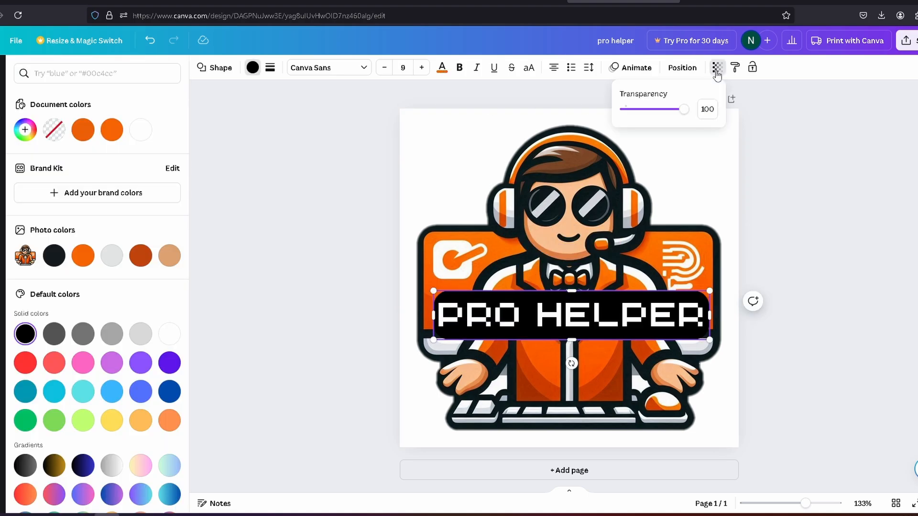
{"action": "left_click_drag", "start_coordinate": [688, 111], "coordinate": [666, 117]}
{"action": "left_click", "coordinate": [325, 209]}
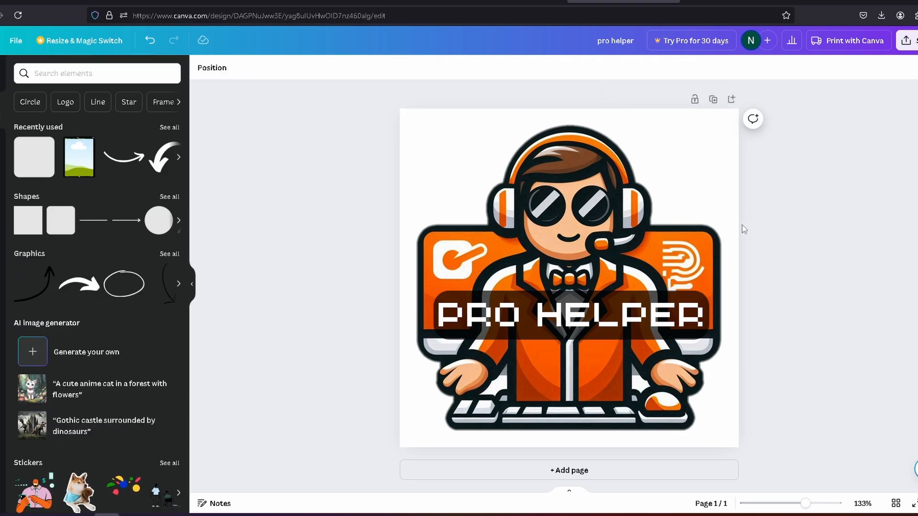
- Add an orange square and enlarge it from the page's upper-left corner over most of the character
{"action": "scroll", "coordinate": [717, 262], "scroll_direction": "down", "scroll_amount": 5}
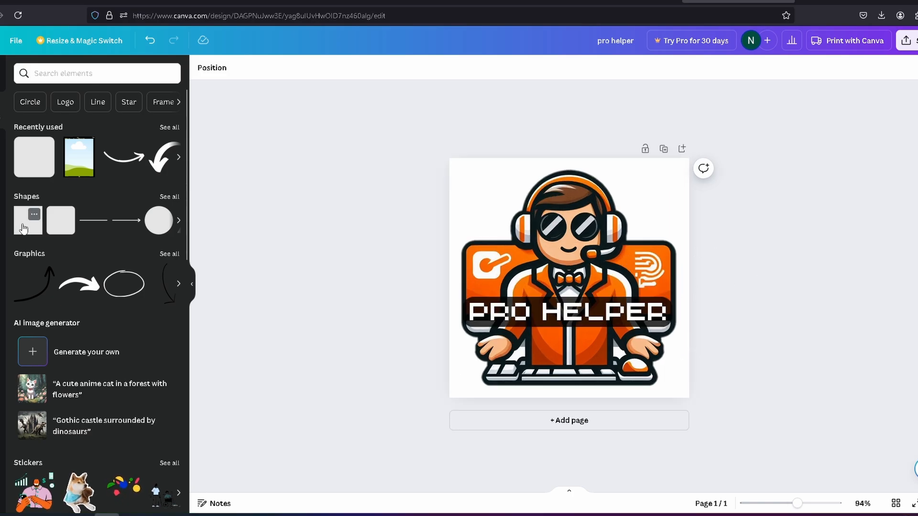
{"action": "left_click", "coordinate": [23, 229]}
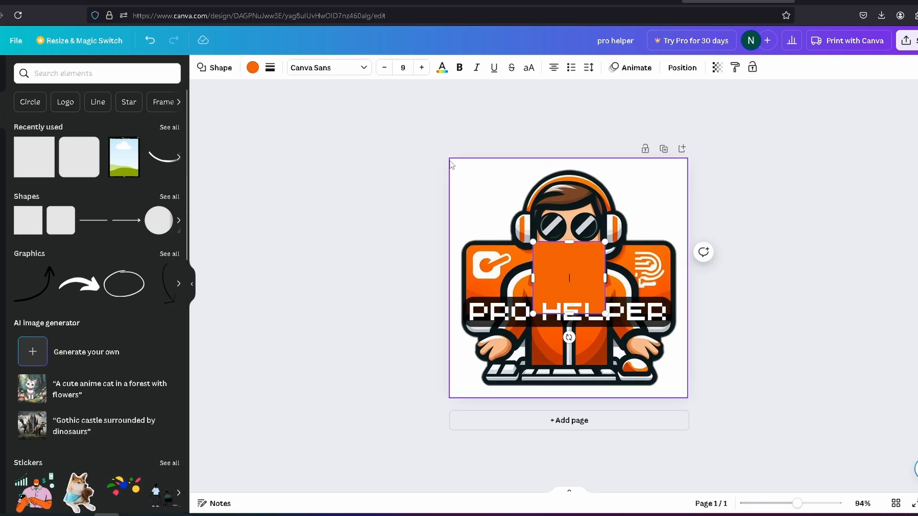
{"action": "left_click_drag", "start_coordinate": [530, 239], "coordinate": [425, 142]}
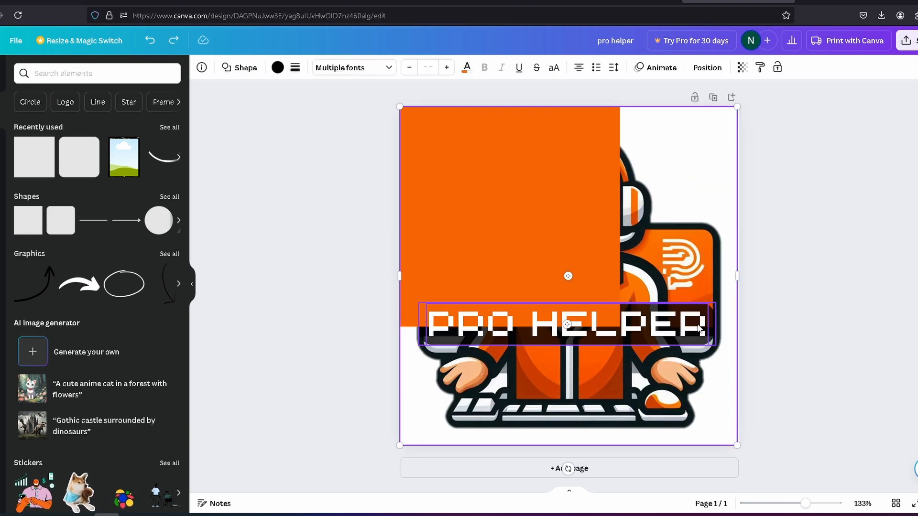
- Bring the character image forward so that it sits in front of the orange square
{"action": "right_click", "coordinate": [703, 270]}
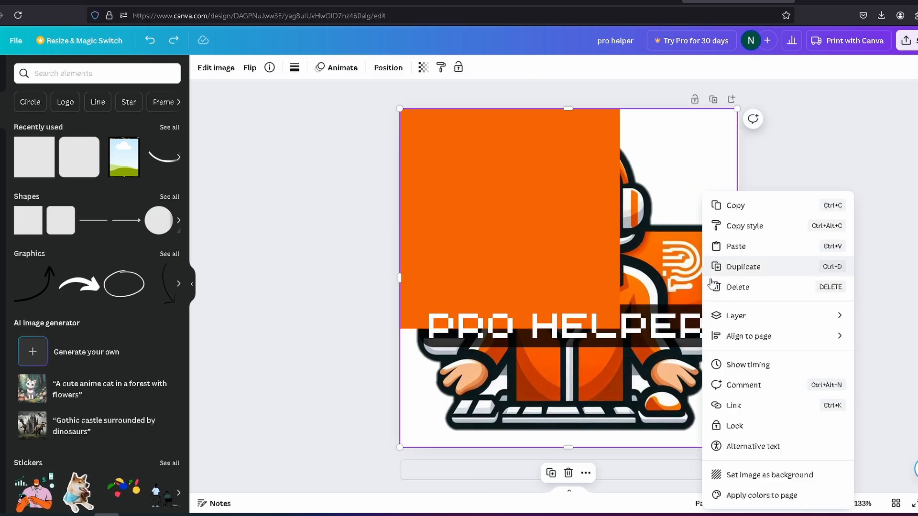
{"action": "mouse_move", "coordinate": [779, 325]}
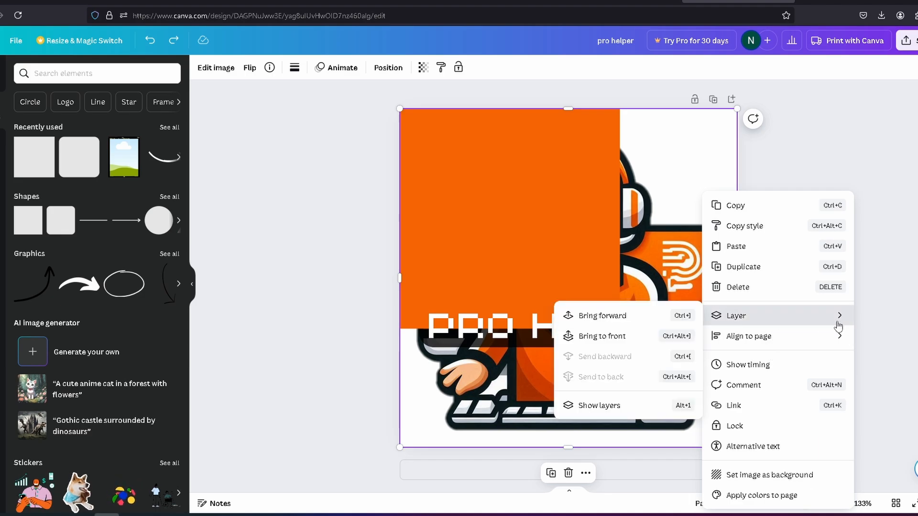
{"action": "left_click", "coordinate": [617, 317]}
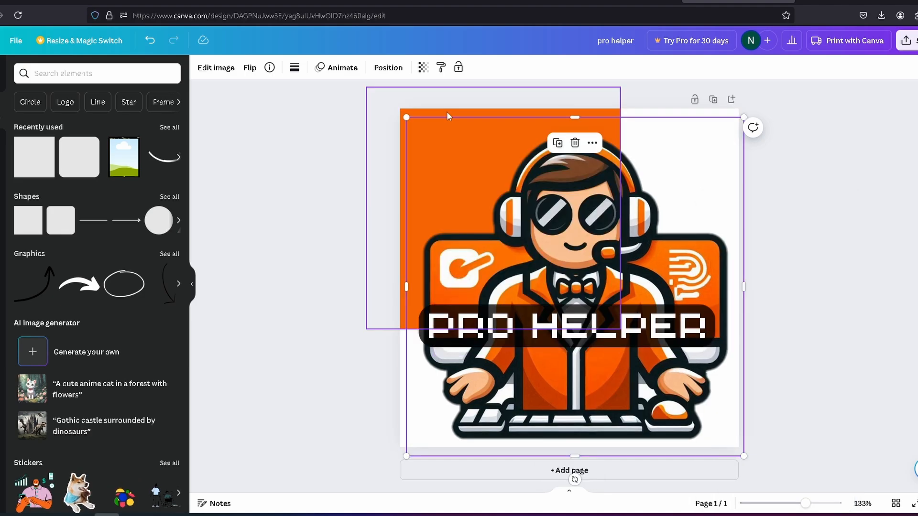
- Stretch the orange square over the whole page as a background and change it to a lighter orange
{"action": "left_click", "coordinate": [449, 117]}
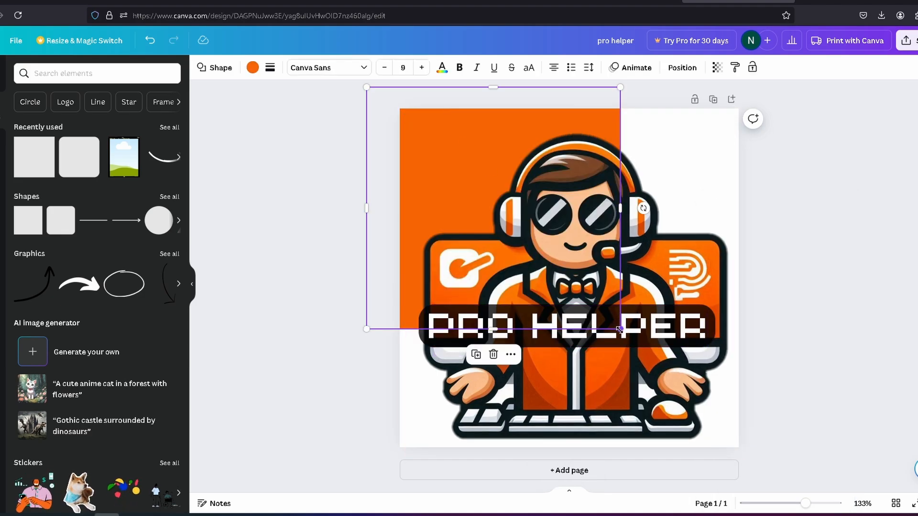
{"action": "left_click_drag", "start_coordinate": [620, 329], "coordinate": [751, 457]}
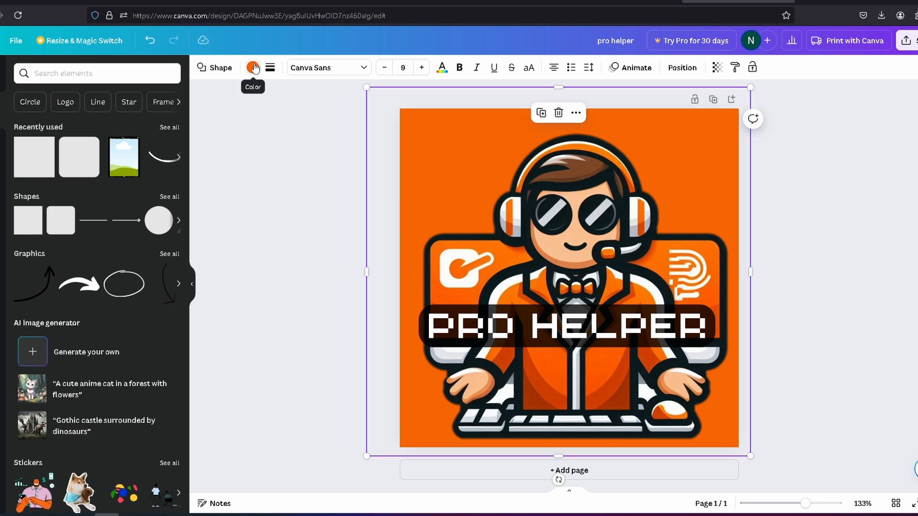
{"action": "key", "text": "Delete"}
{"action": "scroll", "coordinate": [742, 282], "scroll_direction": "down", "scroll_amount": 5}
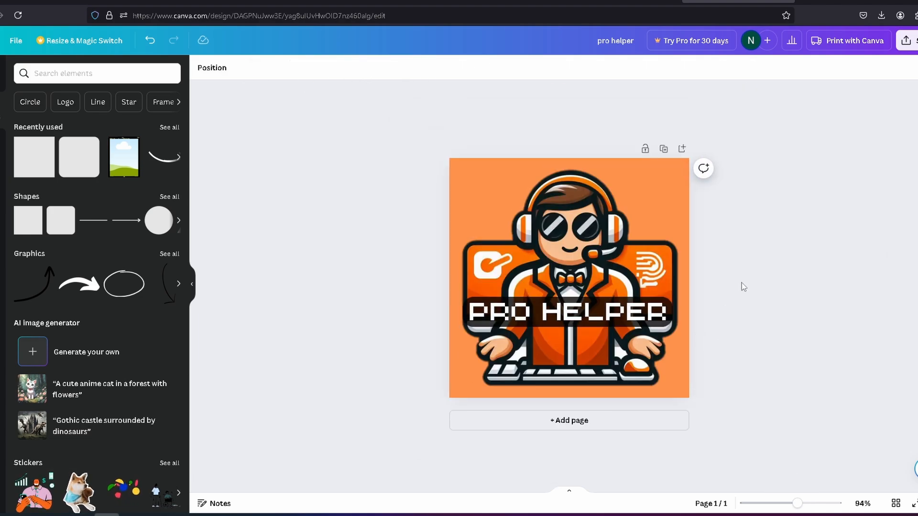
{"action": "scroll", "coordinate": [735, 288], "scroll_direction": "down", "scroll_amount": 2}
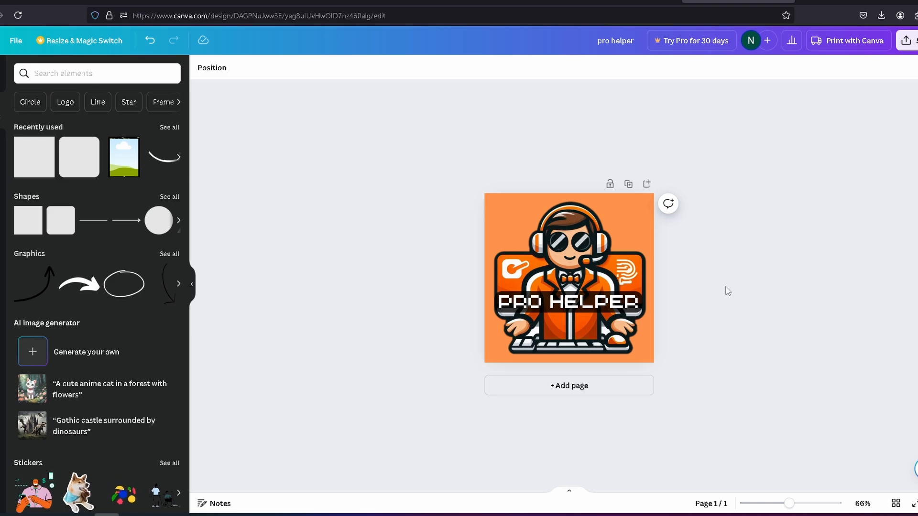
{"action": "scroll", "coordinate": [716, 284], "scroll_direction": "down", "scroll_amount": 1}
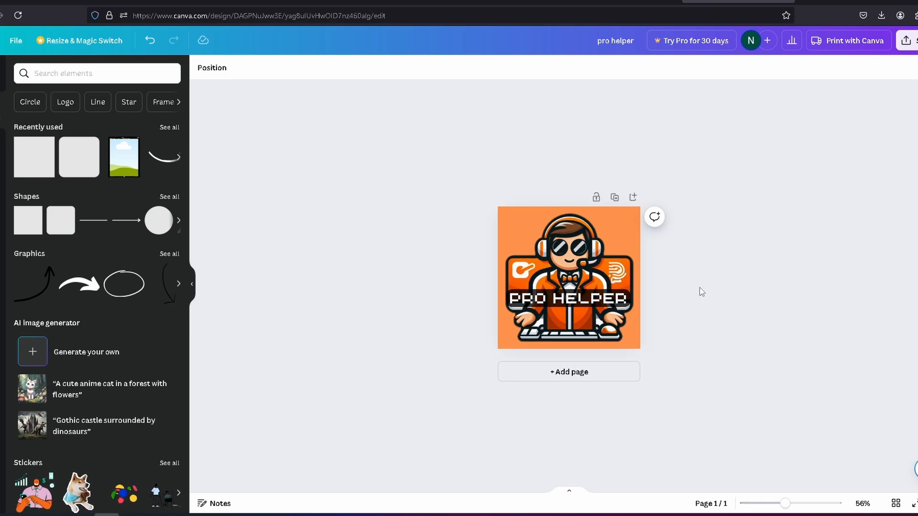
{"action": "scroll", "coordinate": [692, 274], "scroll_direction": "up", "scroll_amount": 3}
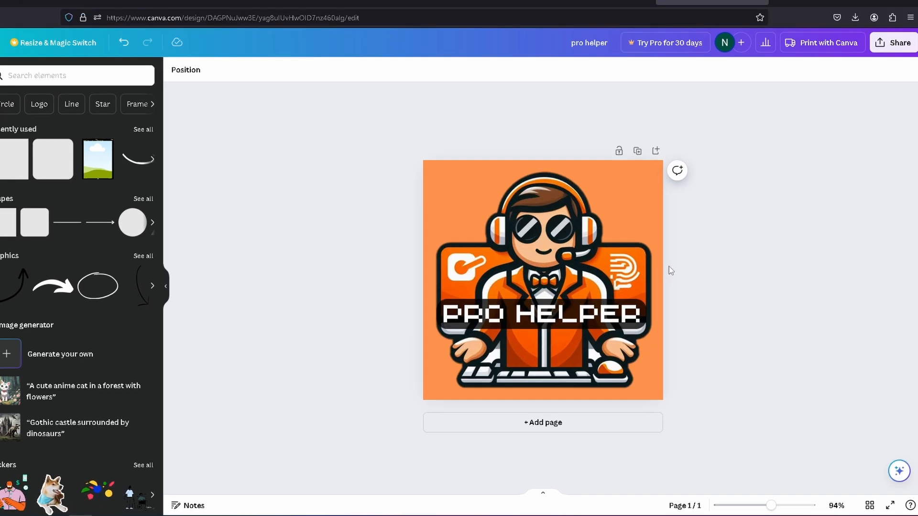
- Download the finished "pro helper" logo as a PNG file at 500 × 500 px
{"action": "left_click", "coordinate": [886, 46]}
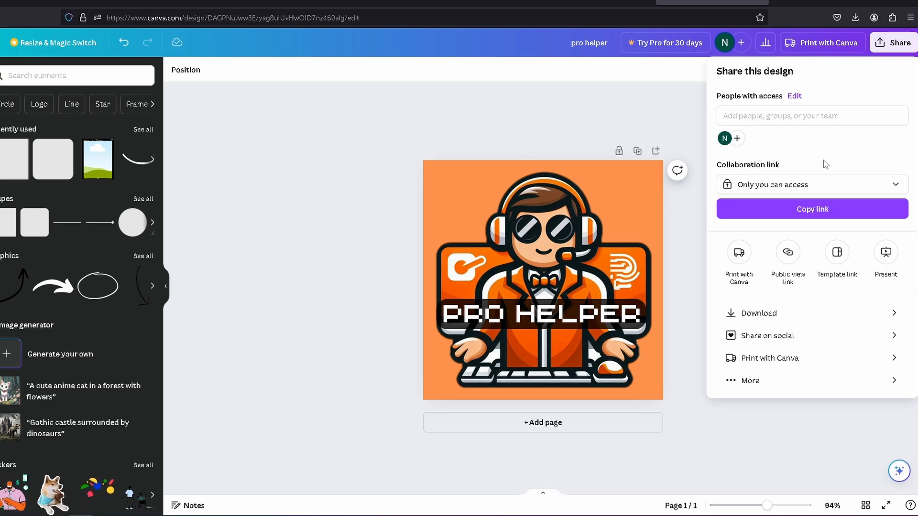
{"action": "left_click", "coordinate": [767, 313]}
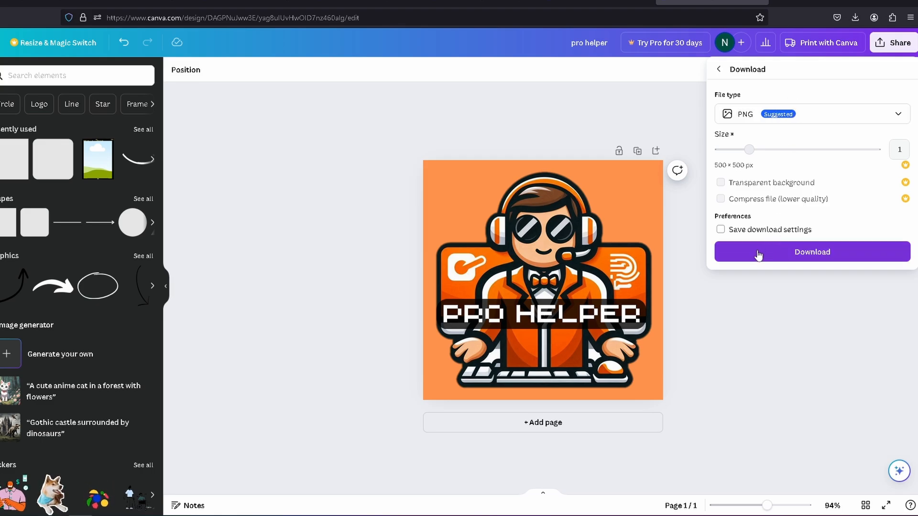
{"action": "left_click", "coordinate": [757, 253]}
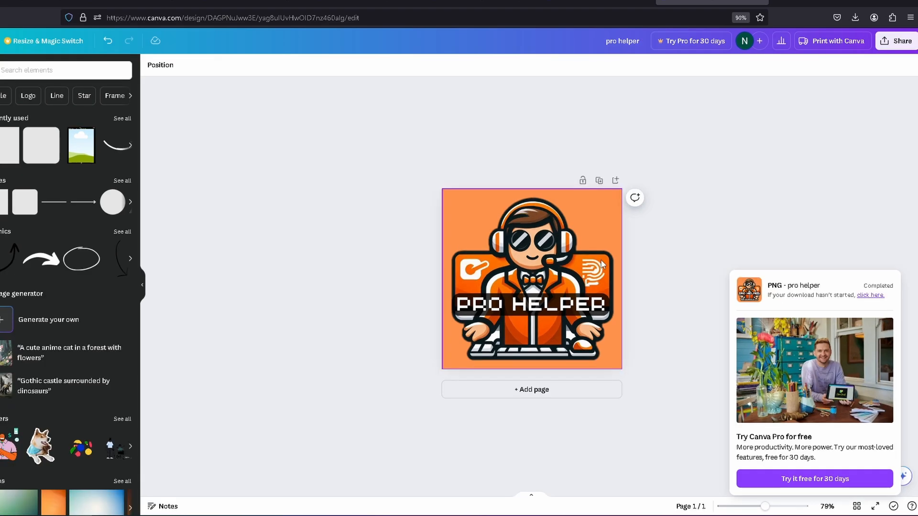
{"action": "key", "text": "ctrl+minus"}
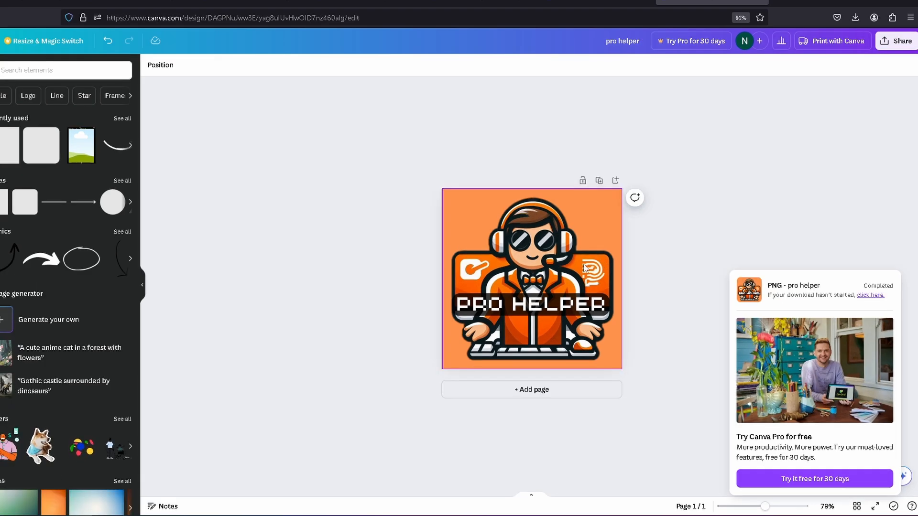